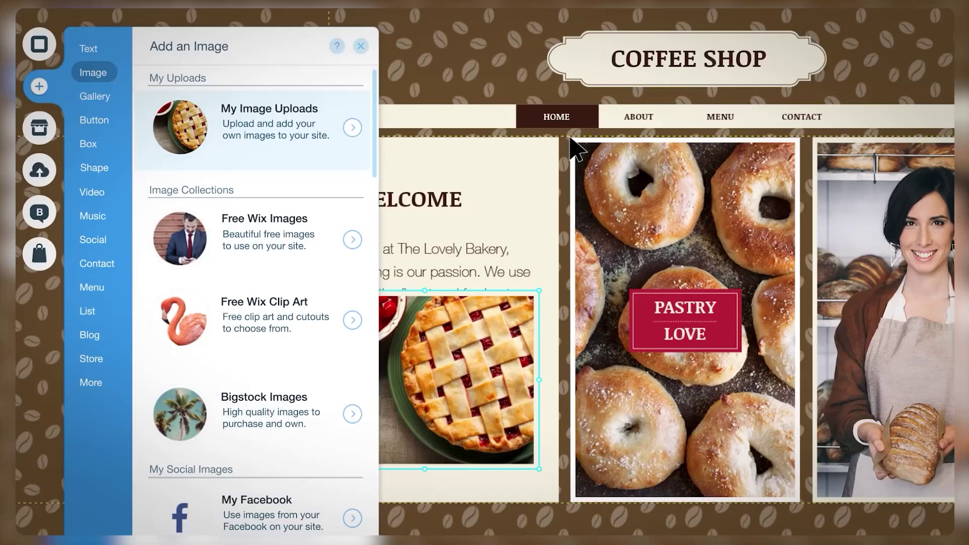
Shorten the bagel photo, move the pie photo above it, and try a grey-blue swirl background
drag(574, 142, 575, 333)
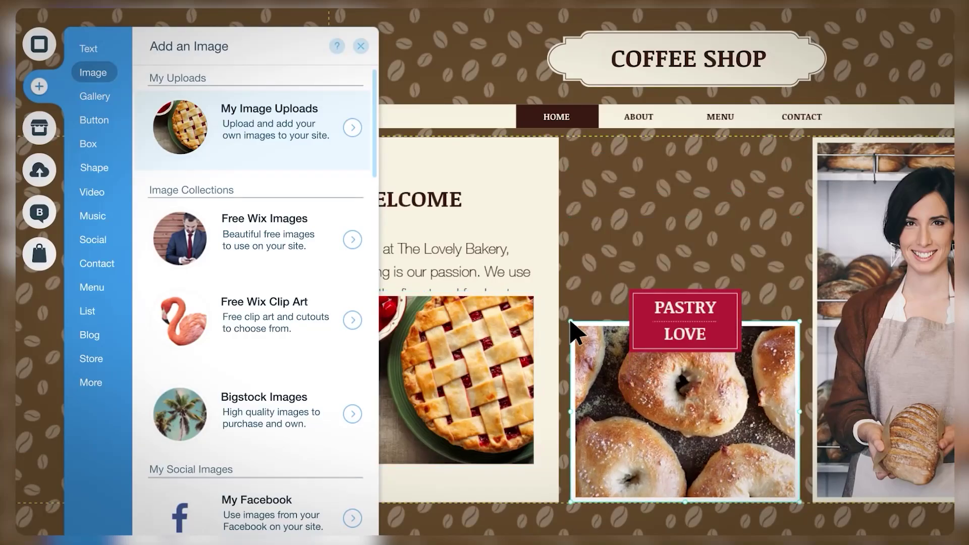
drag(444, 393, 666, 237)
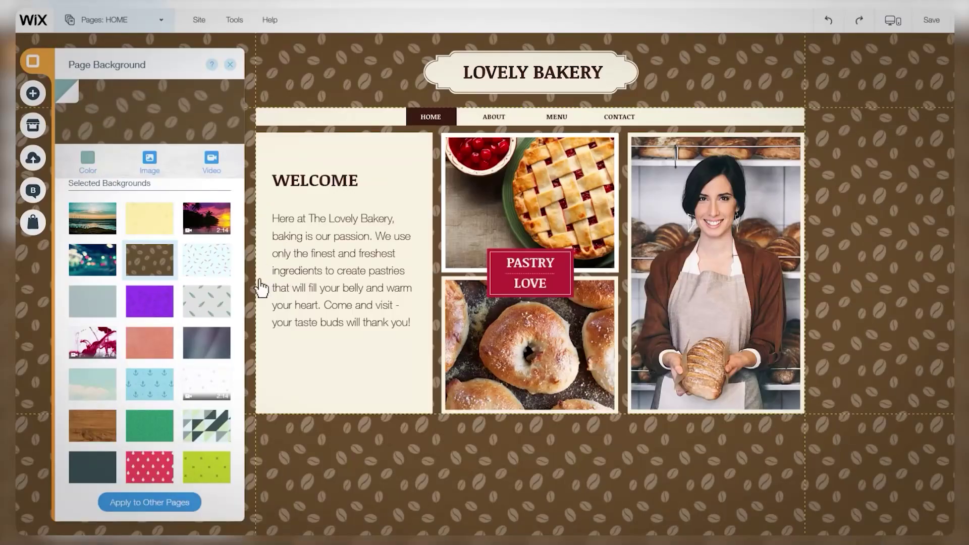
click(207, 343)
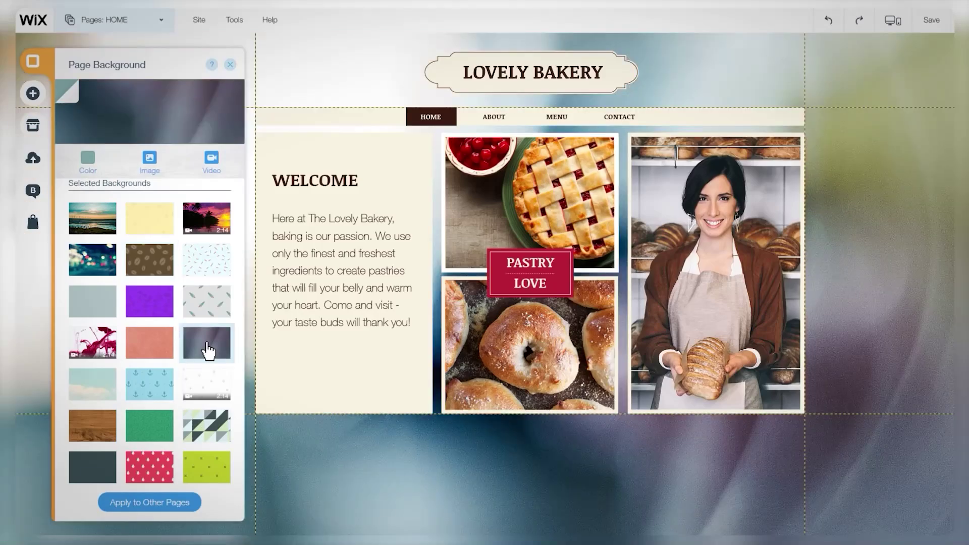
Switch the page background to wood and add the chosen photo gallery layout
click(94, 428)
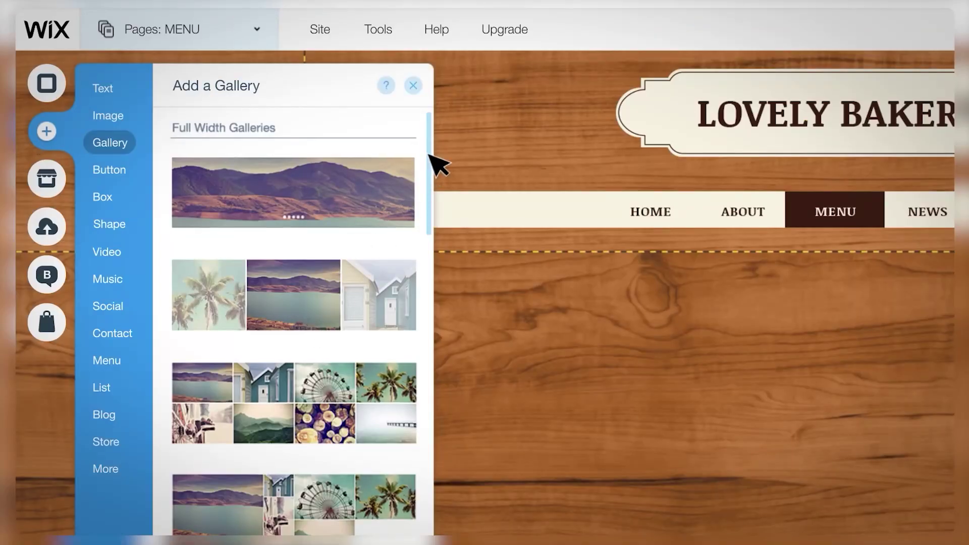
drag(428, 156, 430, 313)
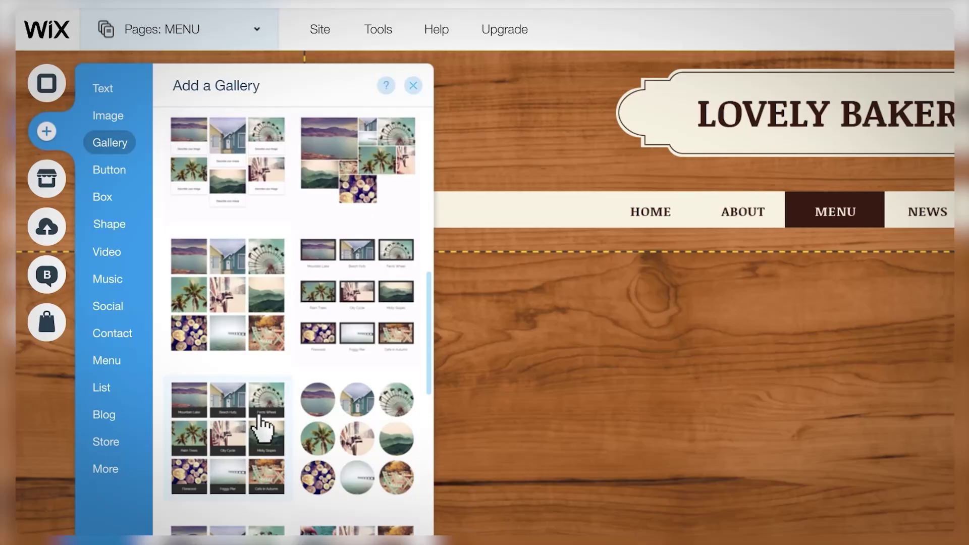
click(260, 428)
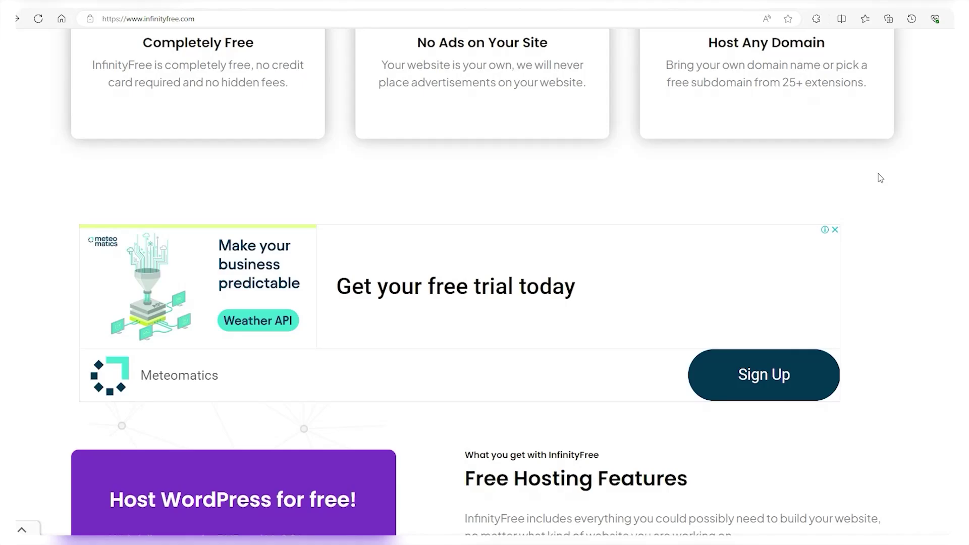
Scroll infinityfree.com past Free Hosting Features to the Softaculous Installer card for 400+ scripts
scroll(880, 177, down, 2)
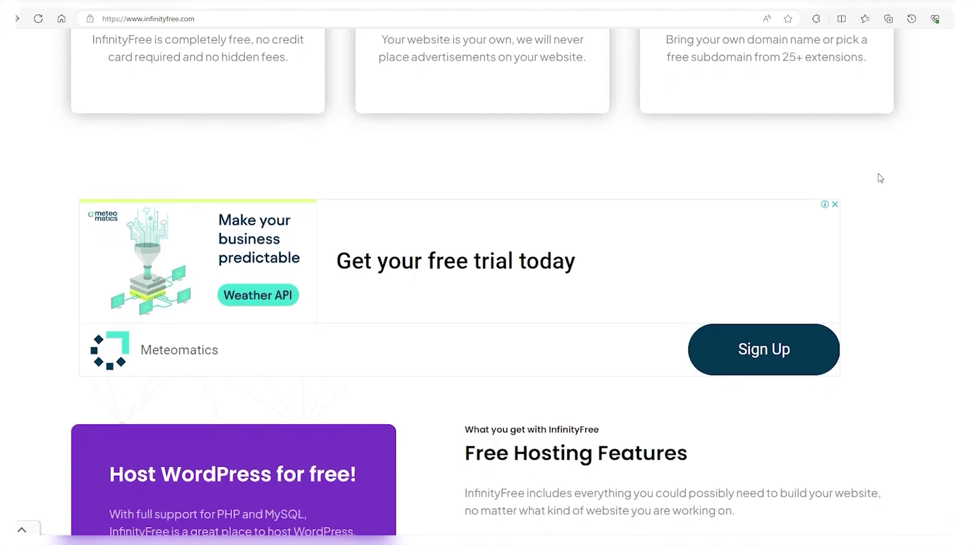
scroll(878, 175, down, 2)
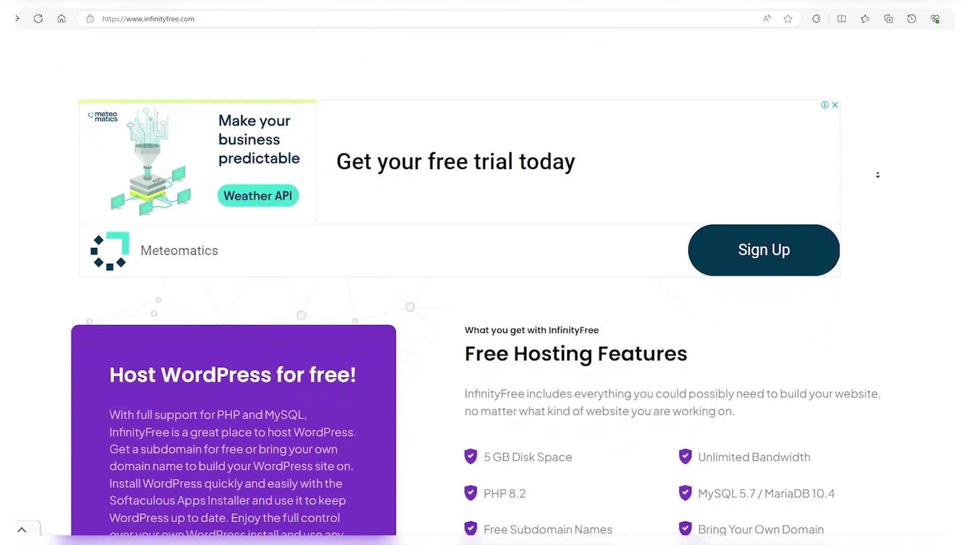
scroll(878, 174, down, 2)
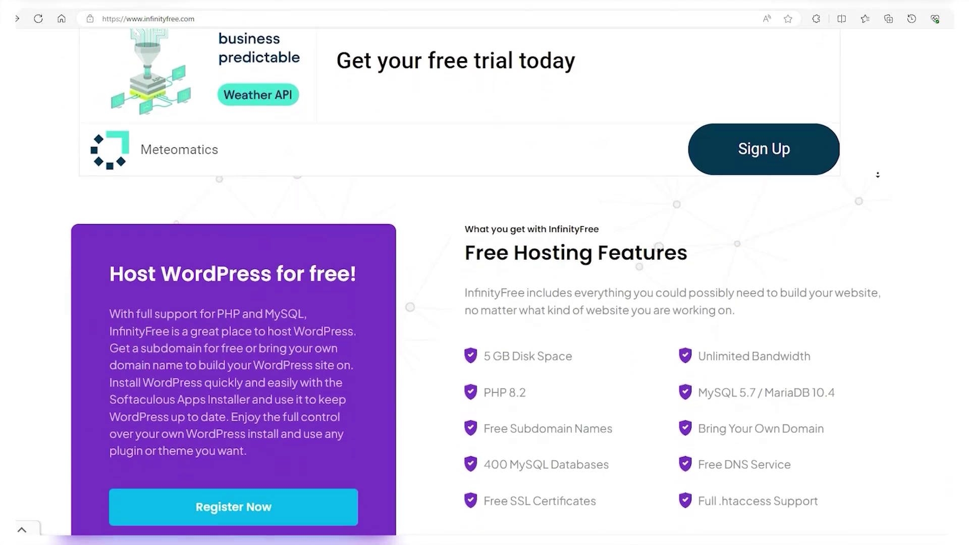
scroll(877, 175, down, 2)
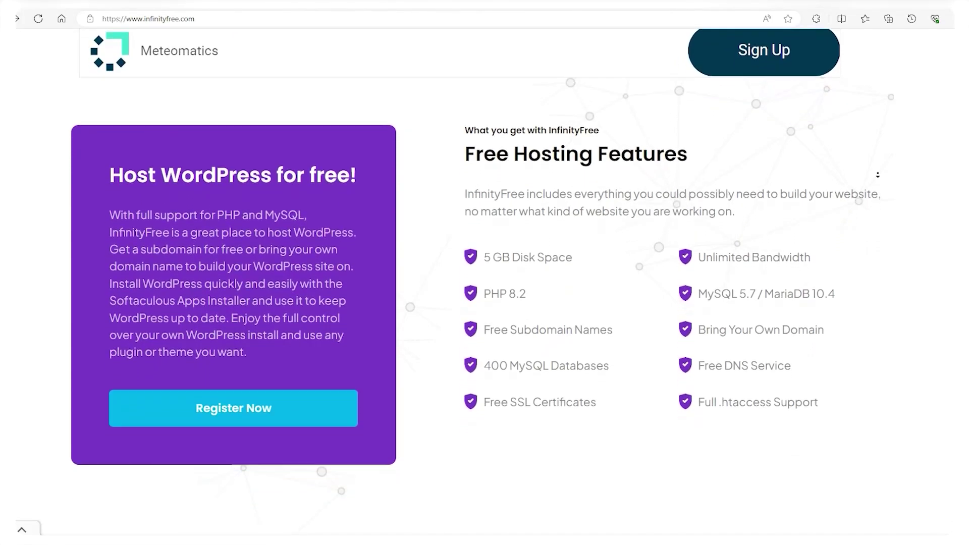
scroll(877, 174, down, 2)
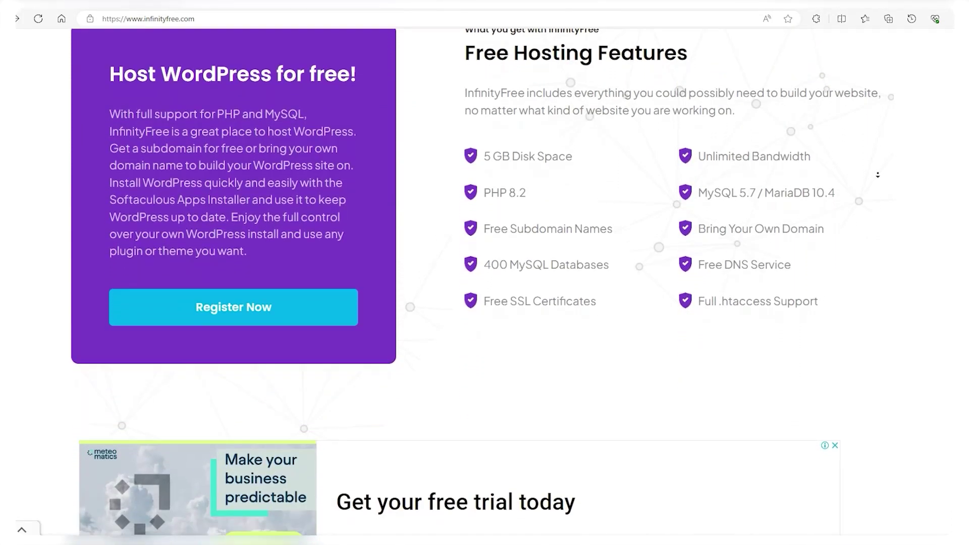
scroll(877, 175, down, 2)
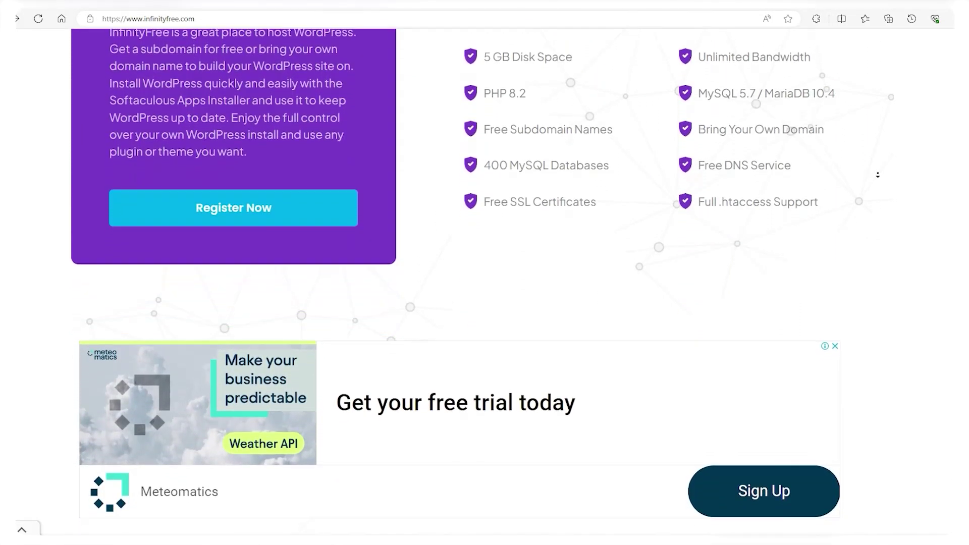
scroll(878, 174, down, 2)
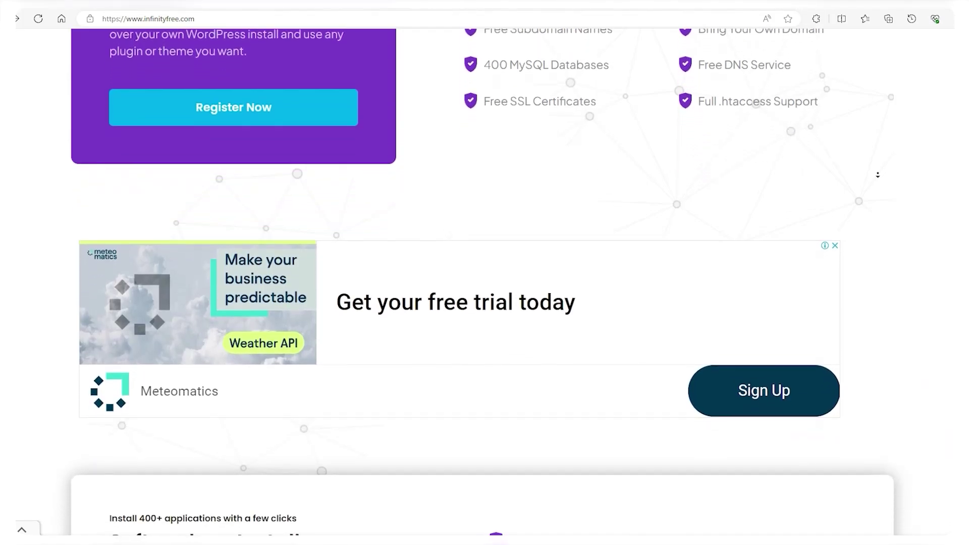
scroll(877, 175, down, 2)
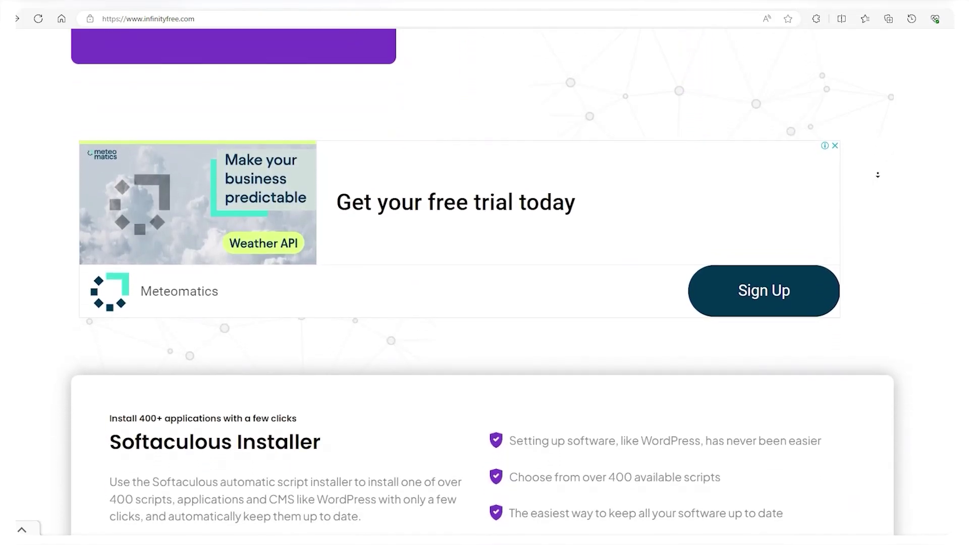
scroll(878, 175, down, 2)
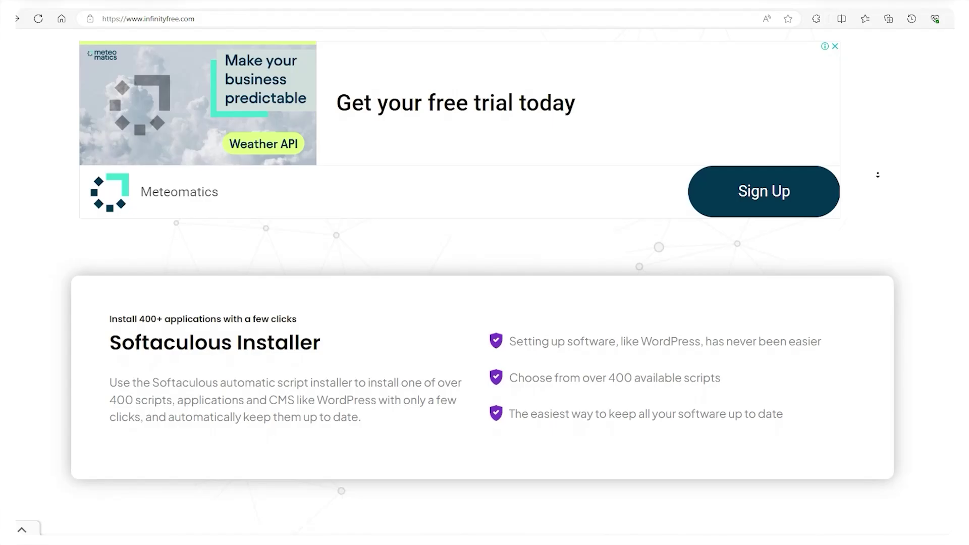
scroll(877, 174, down, 2)
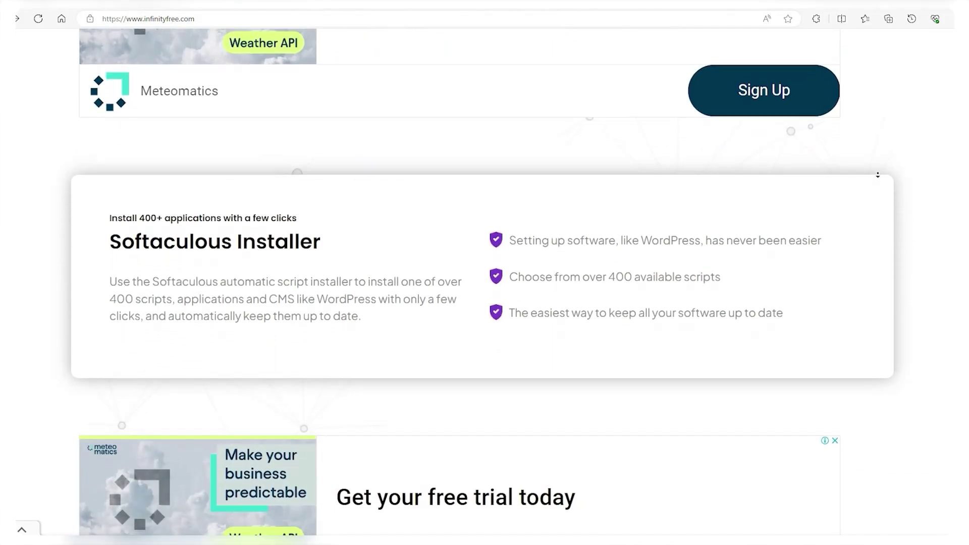
scroll(878, 175, down, 1)
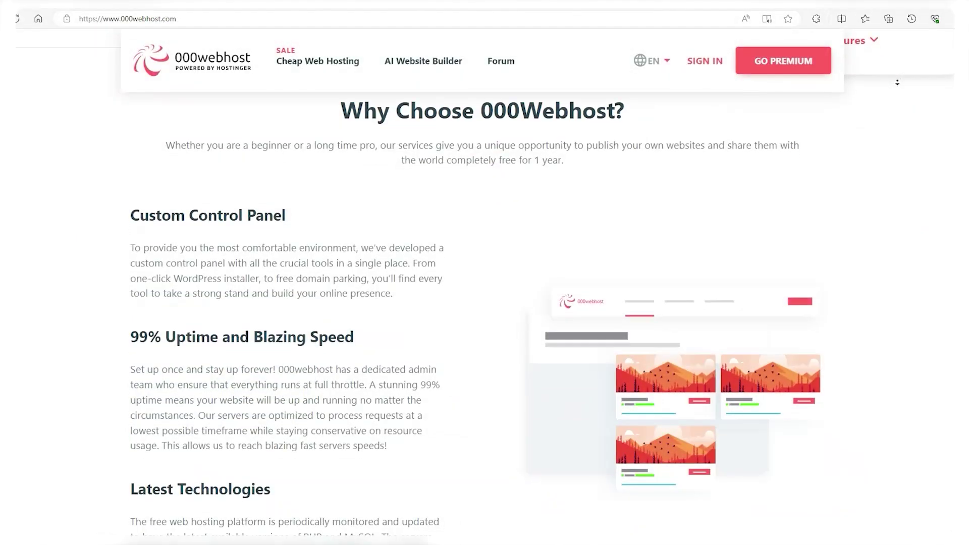
Scroll 000webhost.com's Why Choose 000webhost section down to Freedom of Design
scroll(897, 82, down, 1)
scroll(897, 82, down, 1)
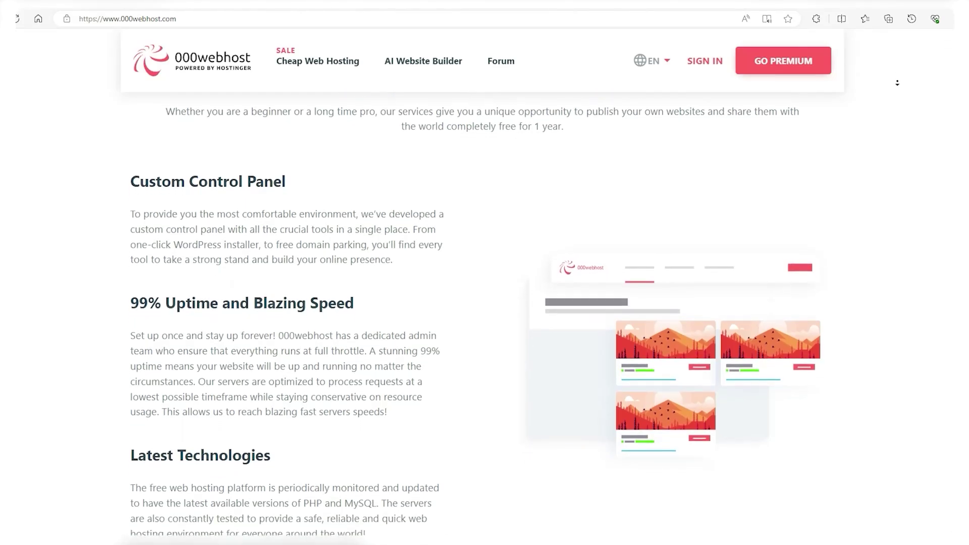
scroll(897, 83, down, 1)
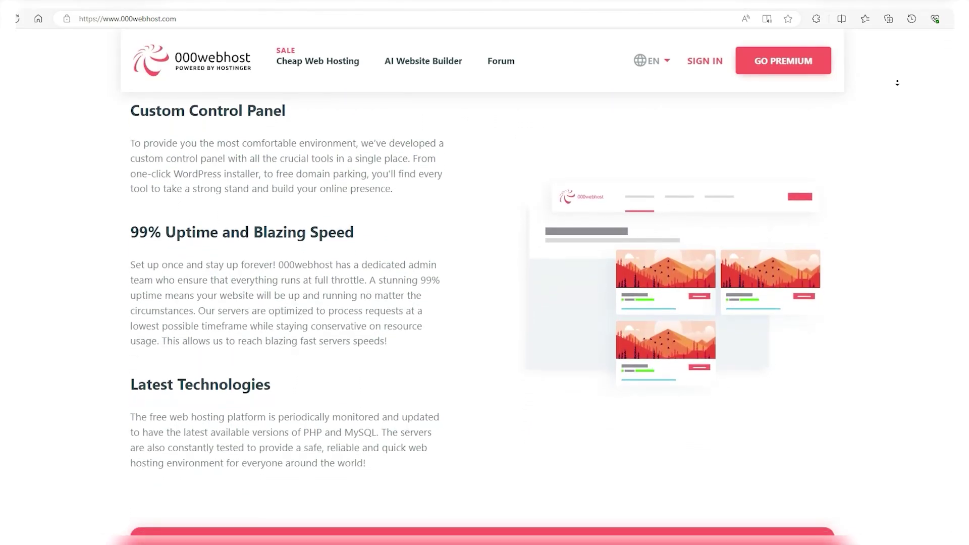
scroll(897, 82, down, 1)
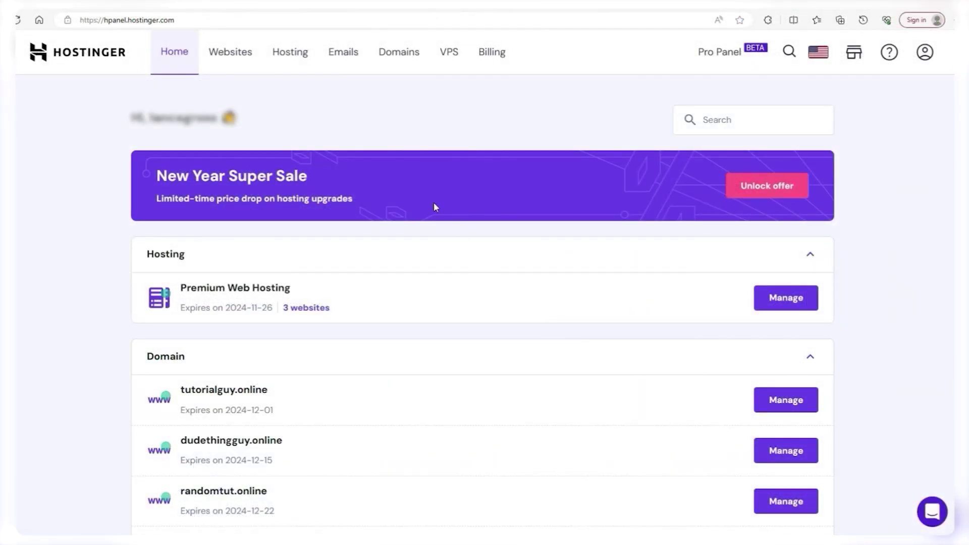
Scroll through PixelPulse's blog cards in the Website Builder preview, then apply the checkout coupon
click(229, 60)
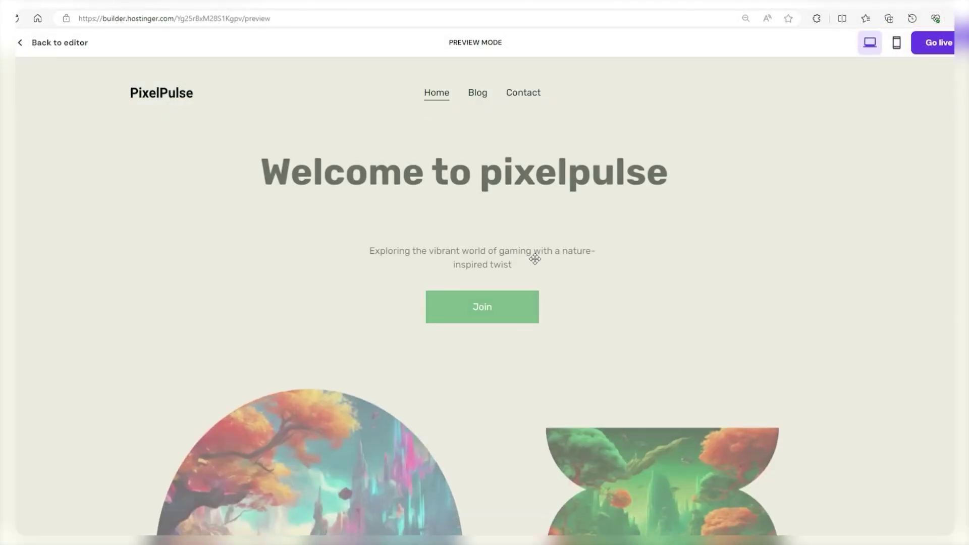
scroll(535, 257, down, 8)
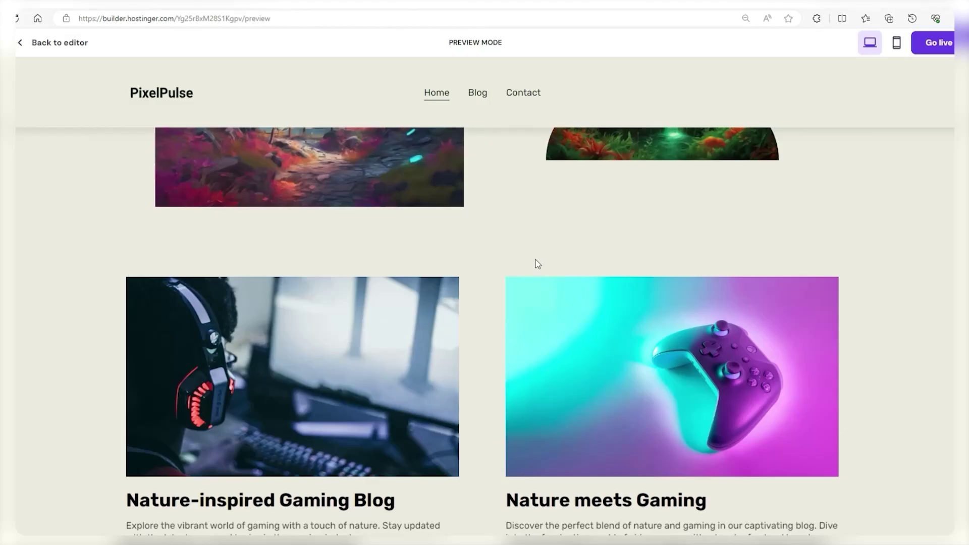
scroll(553, 265, down, 3)
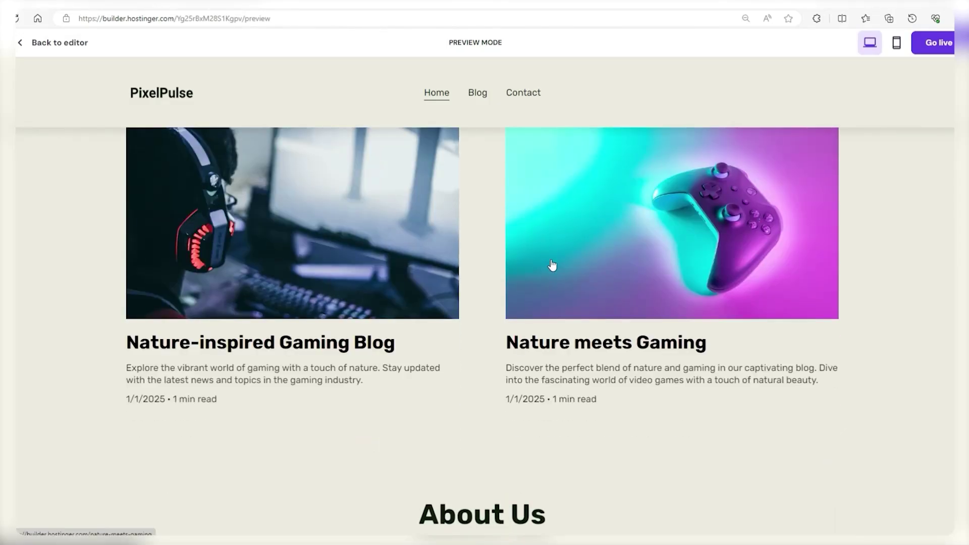
scroll(552, 265, down, 4)
scroll(545, 267, up, 12)
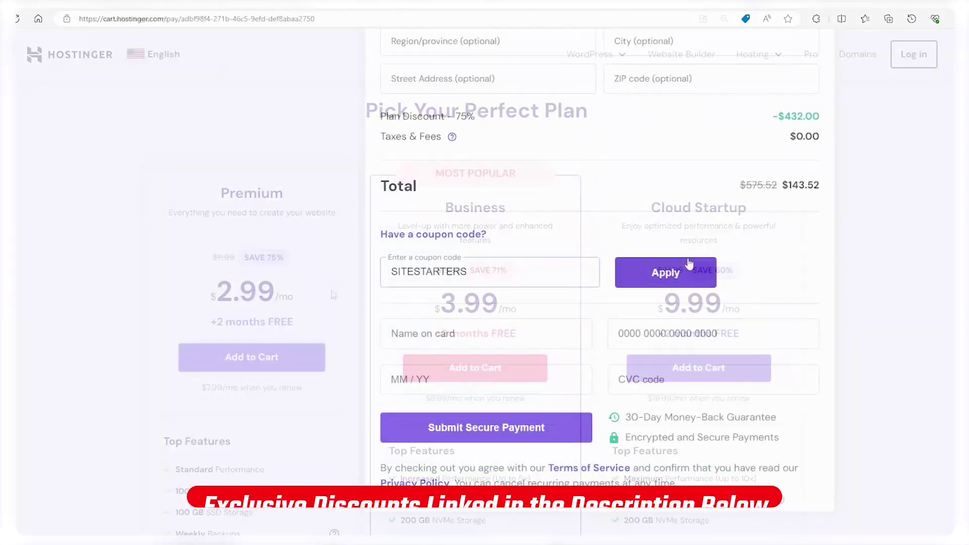
click(688, 262)
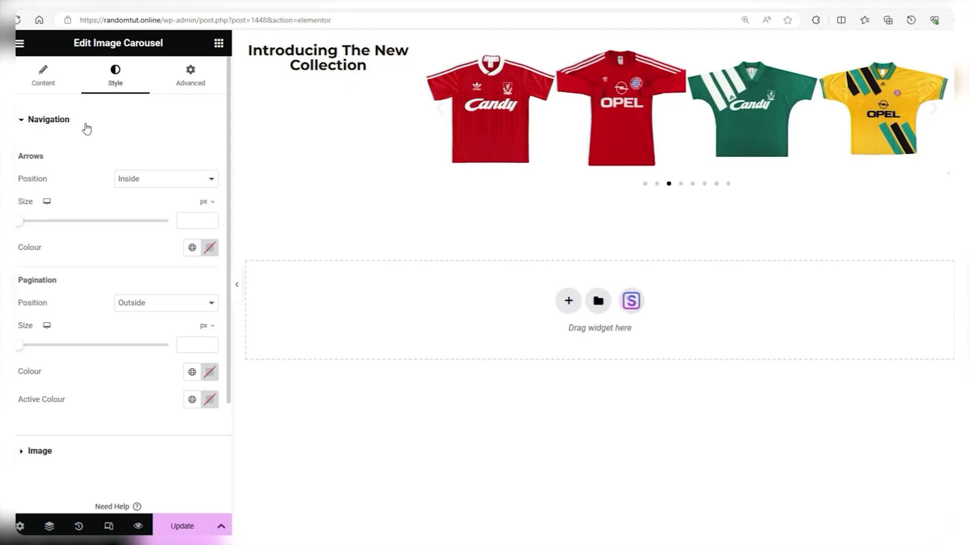
Drag a Basic Button widget under the 'Introducing The New Collection' heading beside the carousel
click(21, 46)
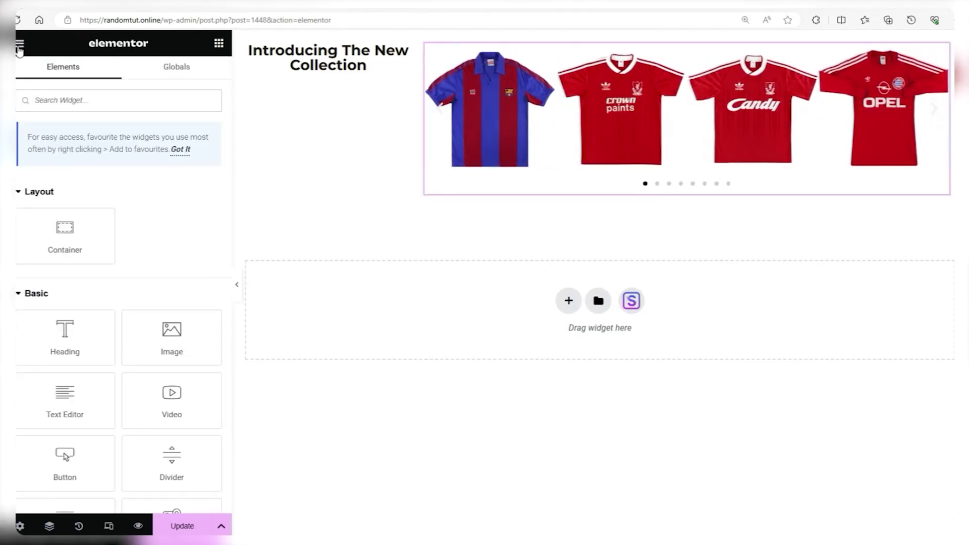
scroll(22, 140, down, 3)
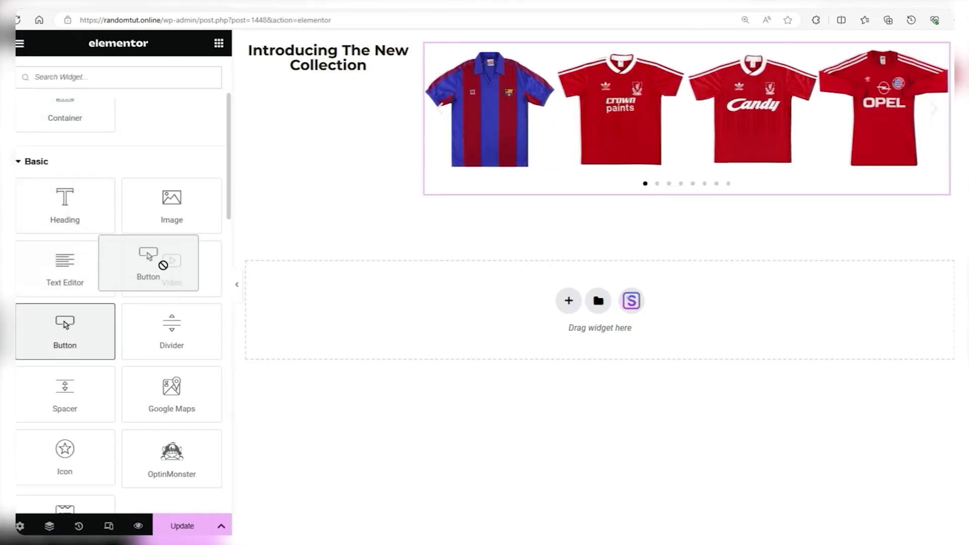
drag(161, 263, 287, 59)
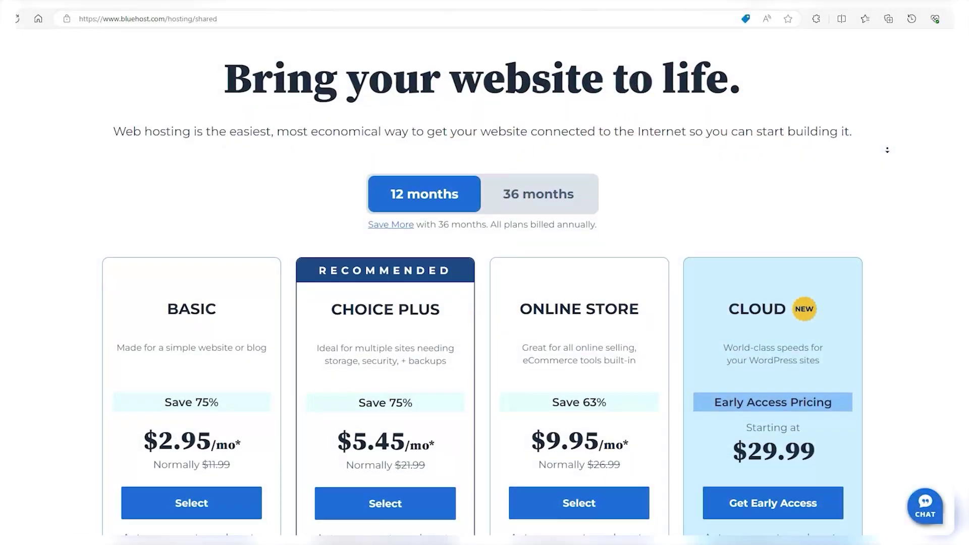
Scroll Bluehost's Basic, Choice Plus, Online Store and Cloud plan cards down to Hide Features
scroll(887, 149, down, 2)
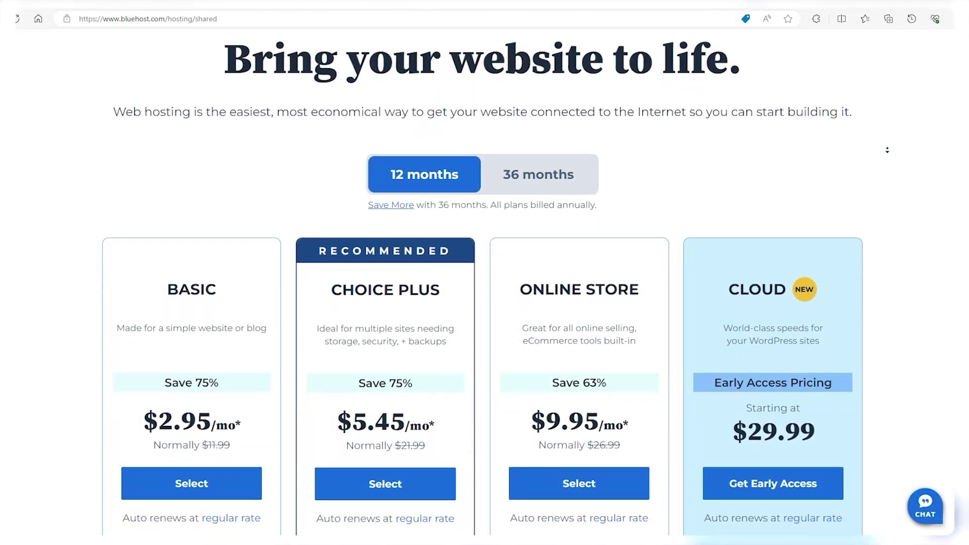
scroll(887, 150, down, 2)
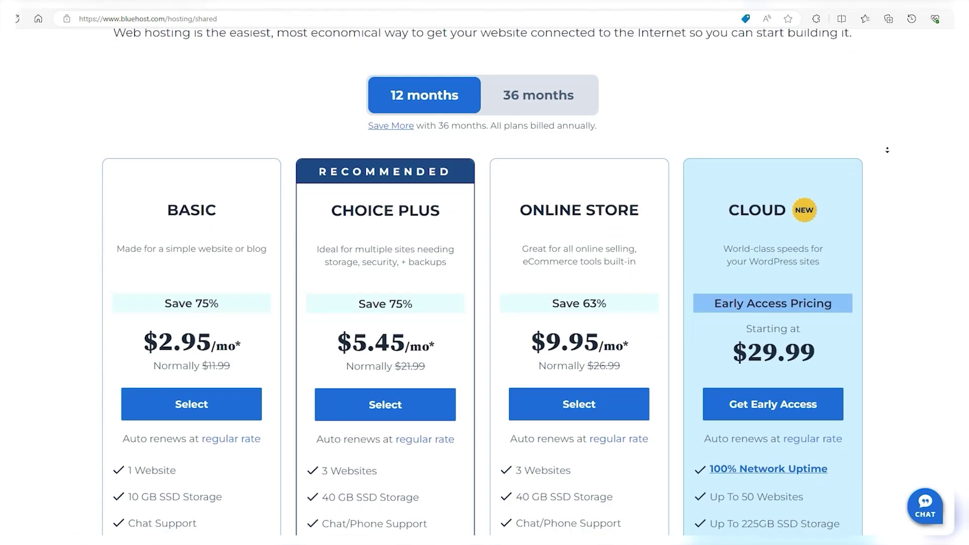
scroll(887, 150, down, 1)
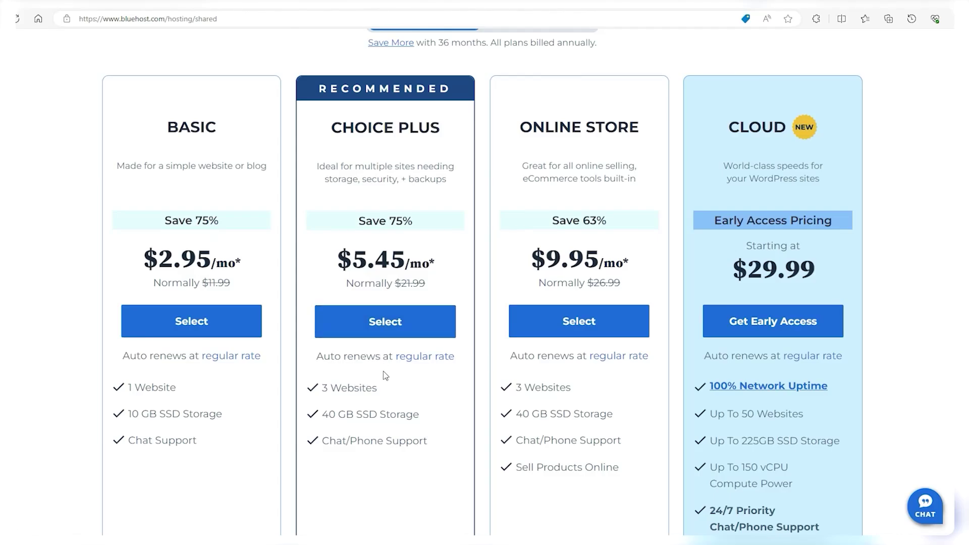
scroll(385, 378, down, 1)
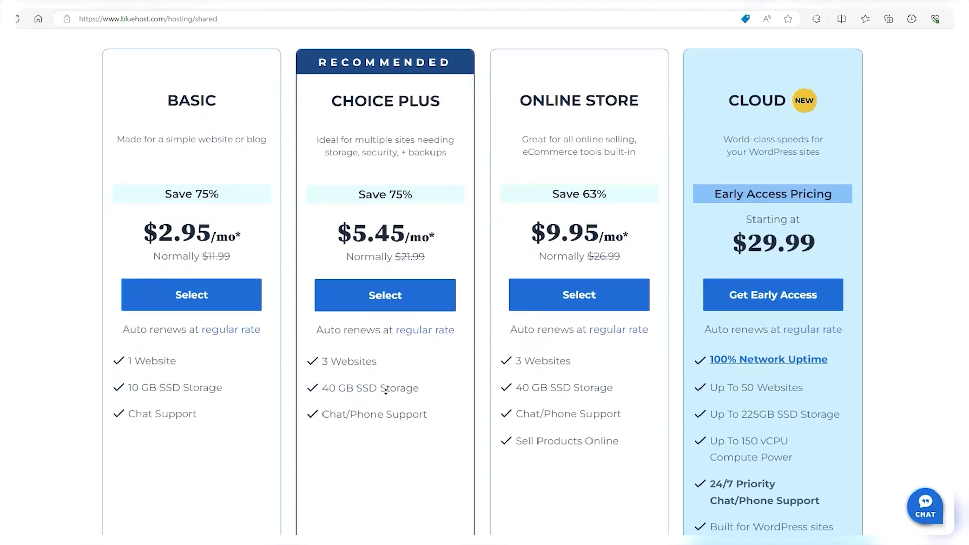
scroll(385, 391, down, 2)
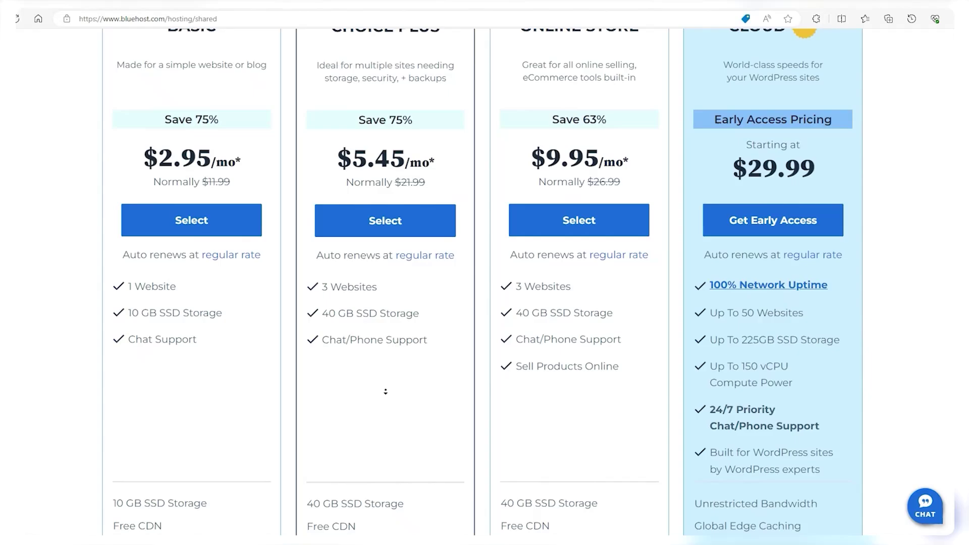
scroll(385, 391, down, 3)
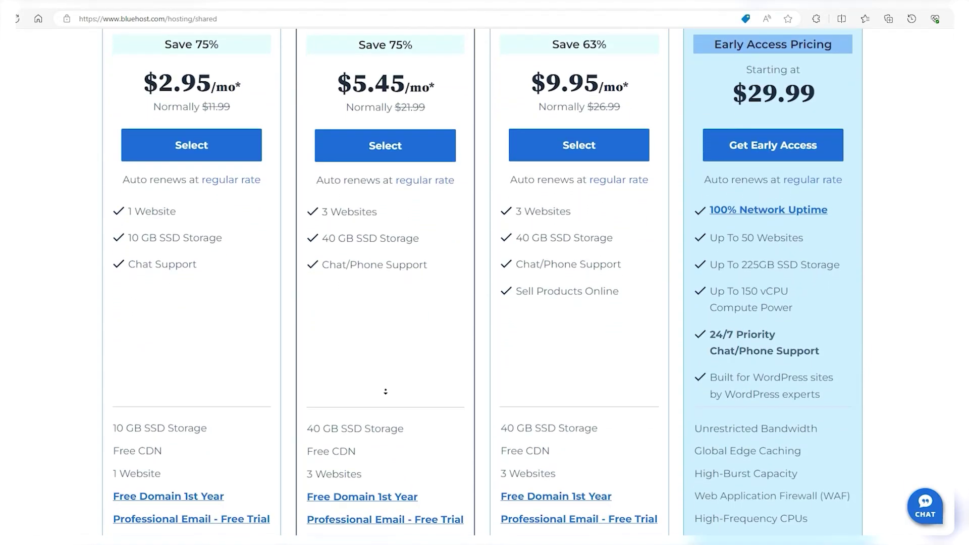
scroll(384, 391, down, 3)
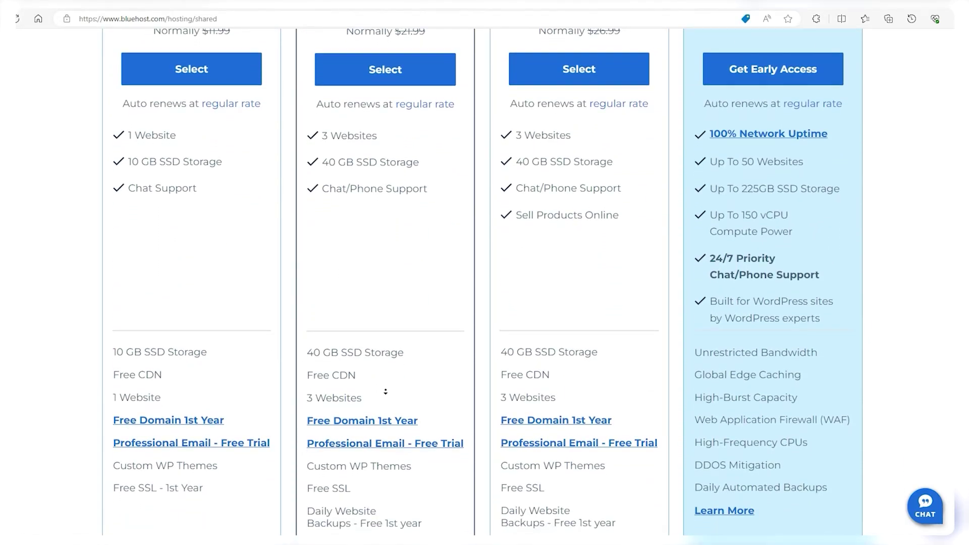
scroll(385, 391, down, 3)
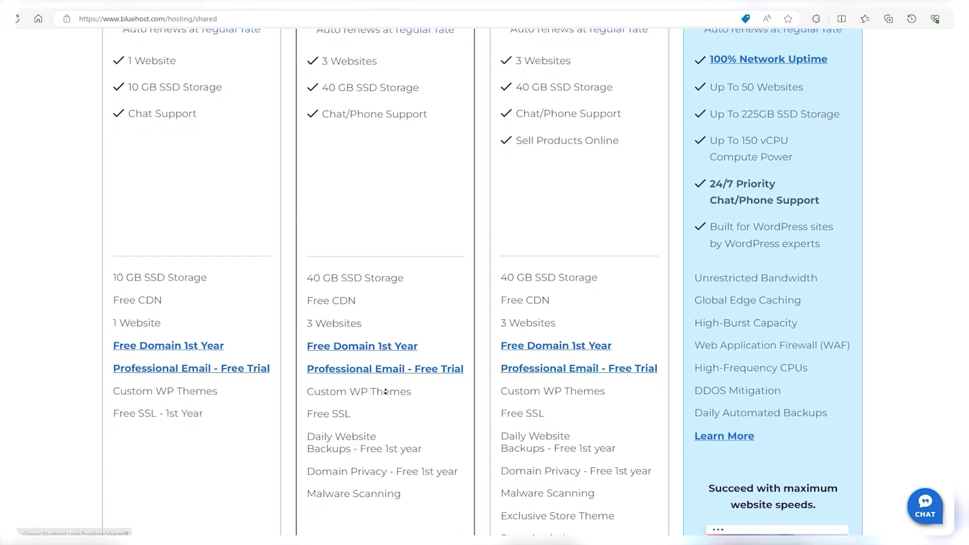
scroll(385, 391, down, 3)
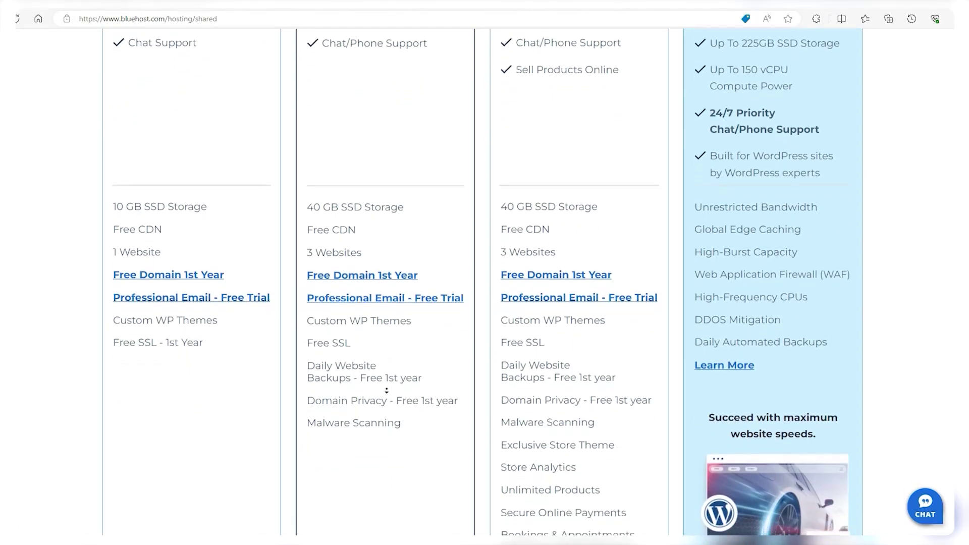
scroll(386, 390, down, 3)
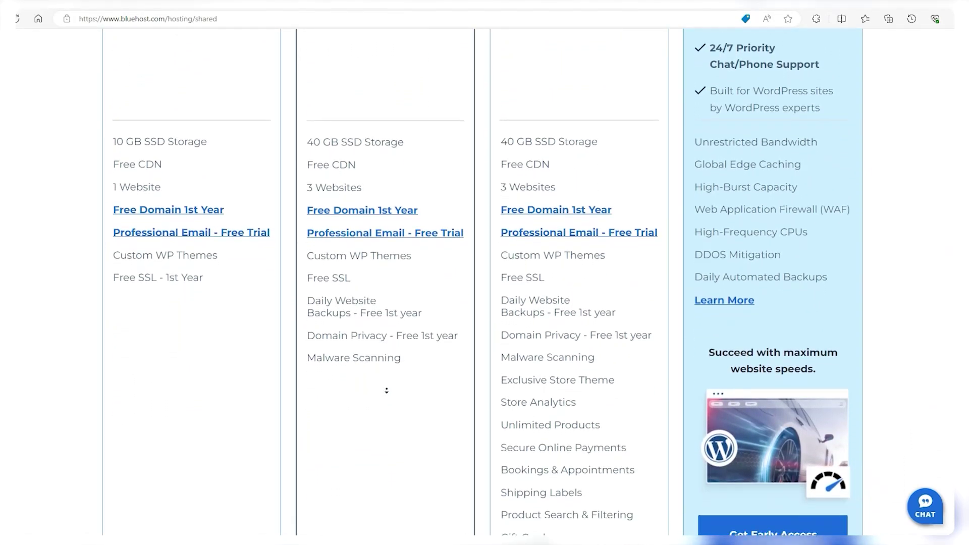
scroll(386, 390, down, 3)
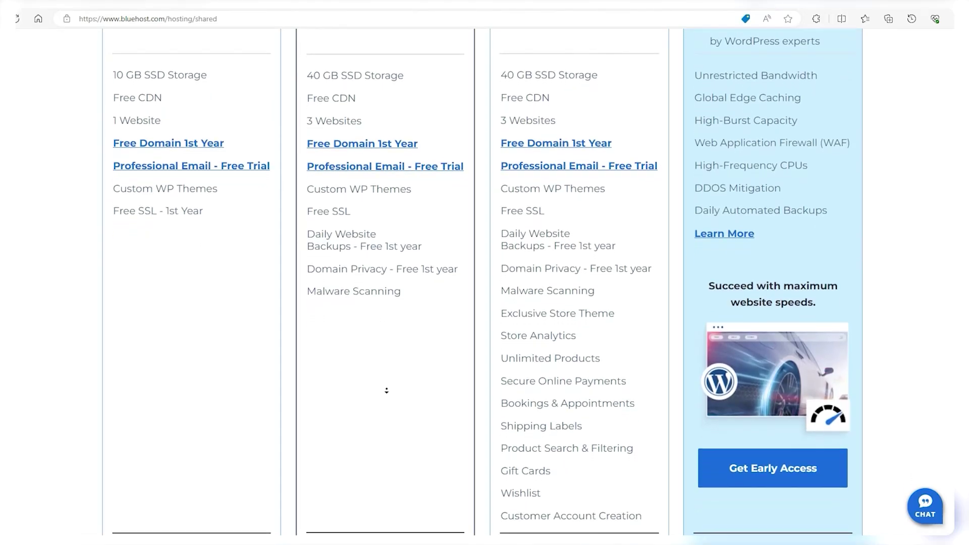
scroll(387, 390, down, 3)
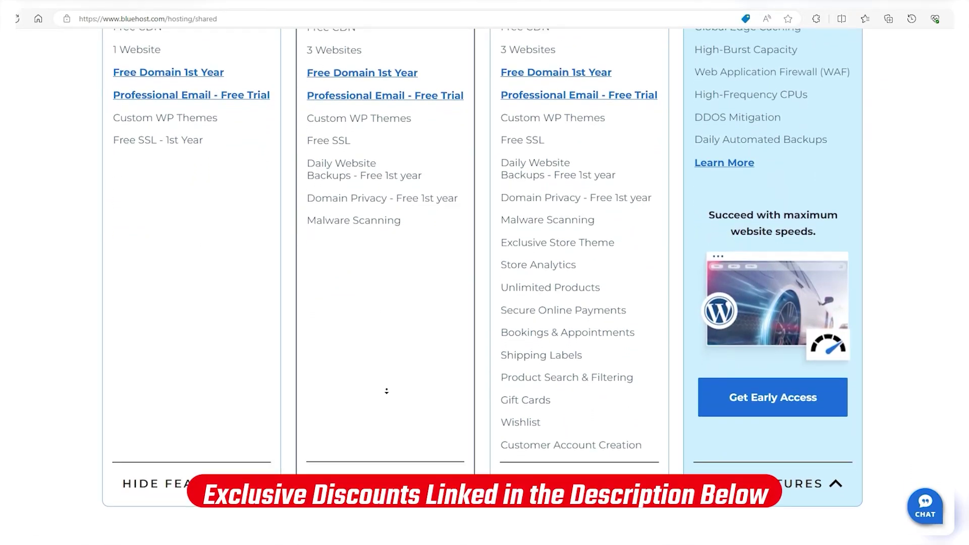
scroll(386, 390, down, 3)
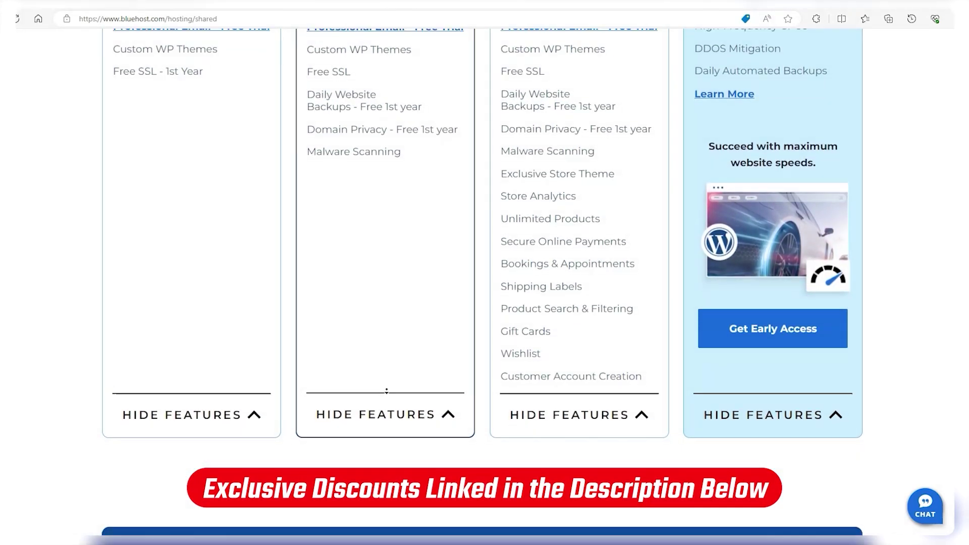
scroll(386, 390, down, 1)
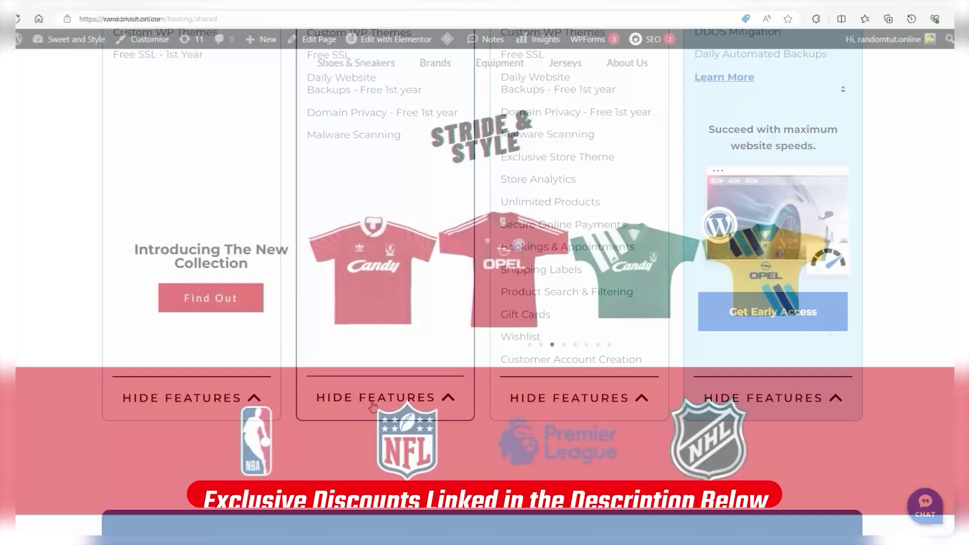
Scroll the randomtut.online homepage past the jersey carousel, league logos and brand cards
scroll(843, 98, down, 3)
scroll(842, 97, down, 3)
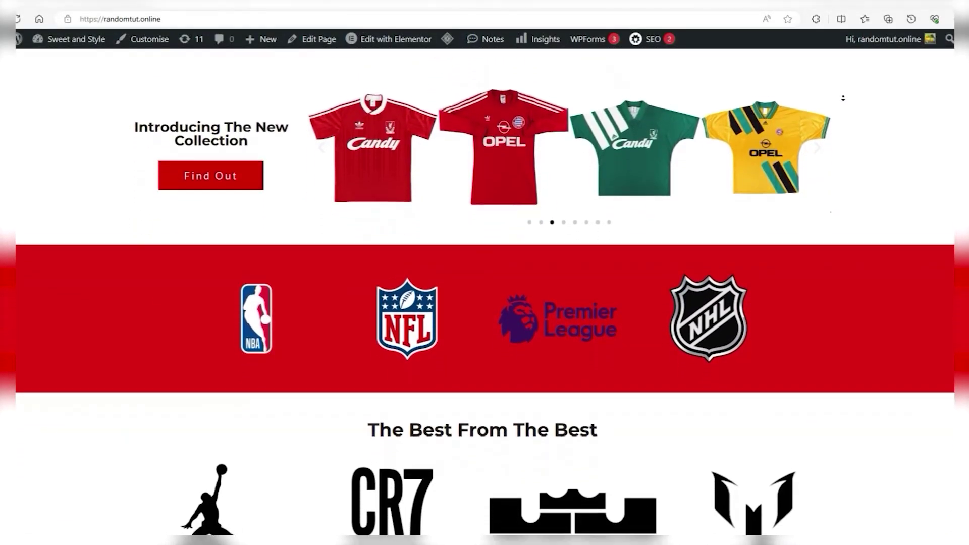
scroll(842, 98, down, 3)
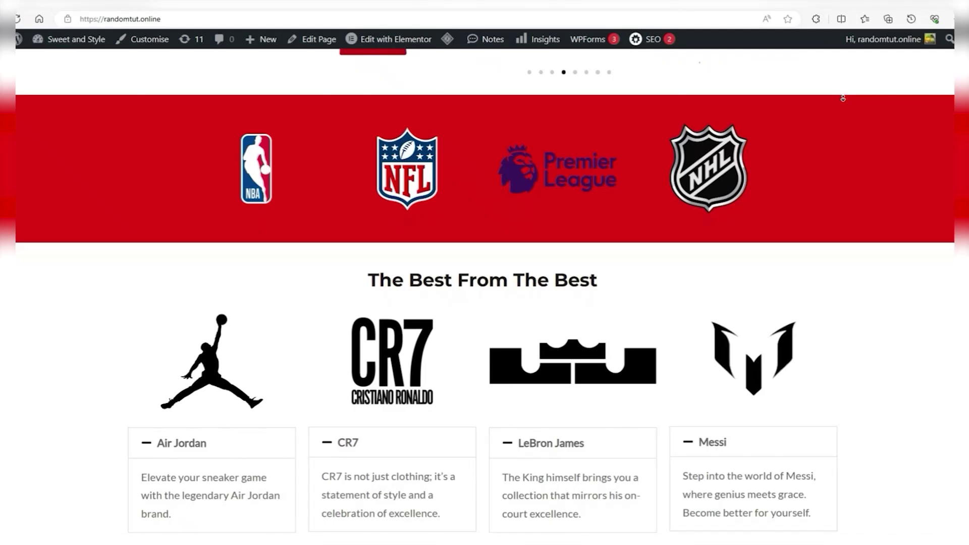